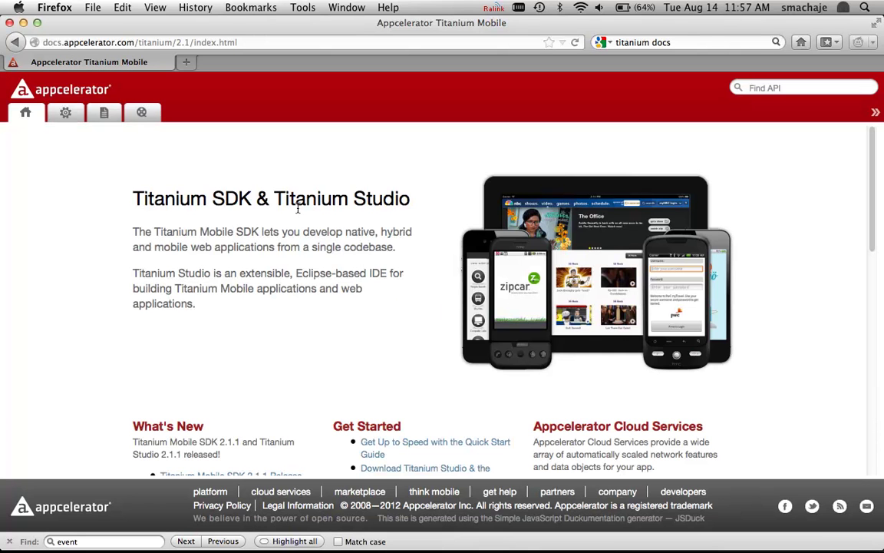
Scroll down the Titanium docs home page toward the Get Started links
{"action": "scroll", "coordinate": [298, 209], "scroll_direction": "down", "scroll_amount": 3}
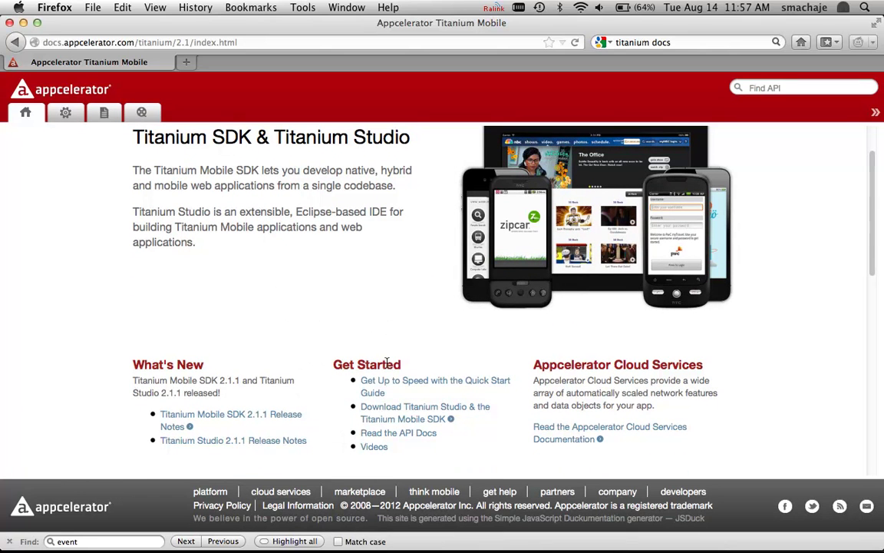
{"action": "left_click", "coordinate": [417, 435]}
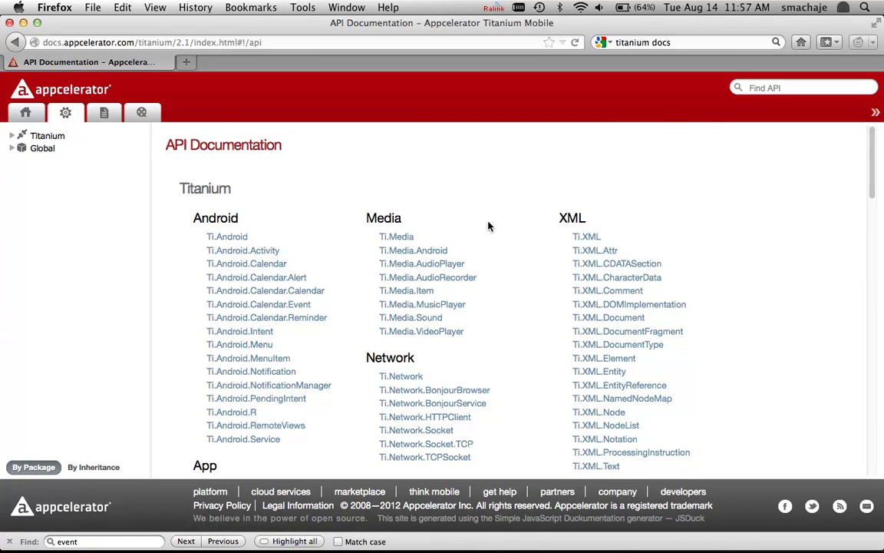
{"action": "scroll", "coordinate": [488, 226], "scroll_direction": "down", "scroll_amount": 5}
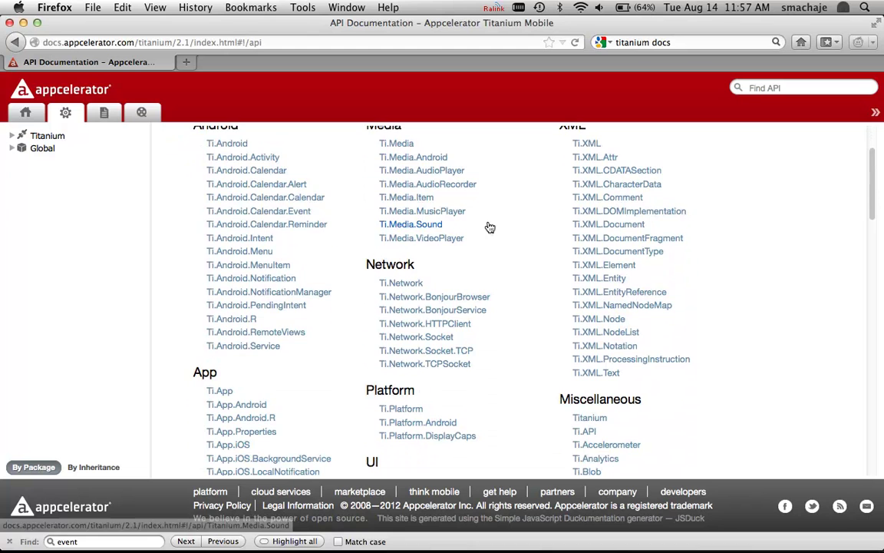
{"action": "scroll", "coordinate": [489, 227], "scroll_direction": "down", "scroll_amount": 1}
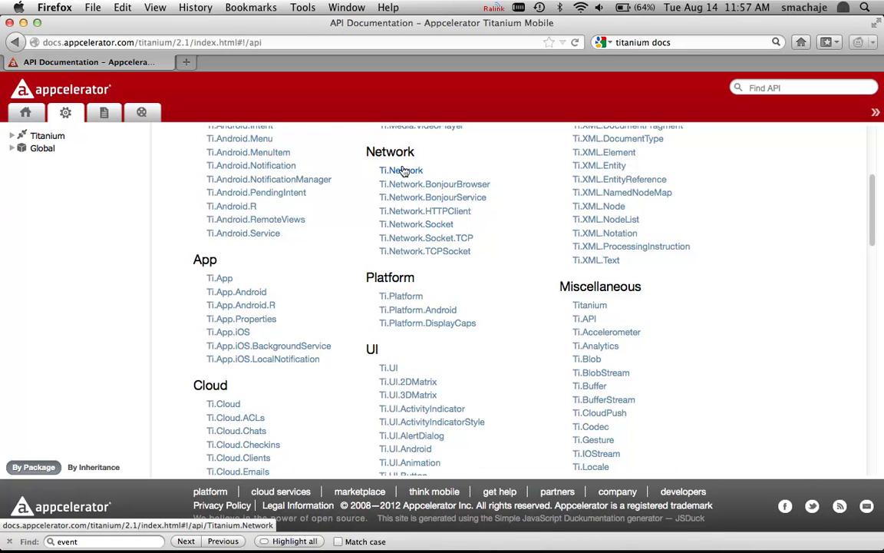
{"action": "scroll", "coordinate": [474, 314], "scroll_direction": "down", "scroll_amount": 4}
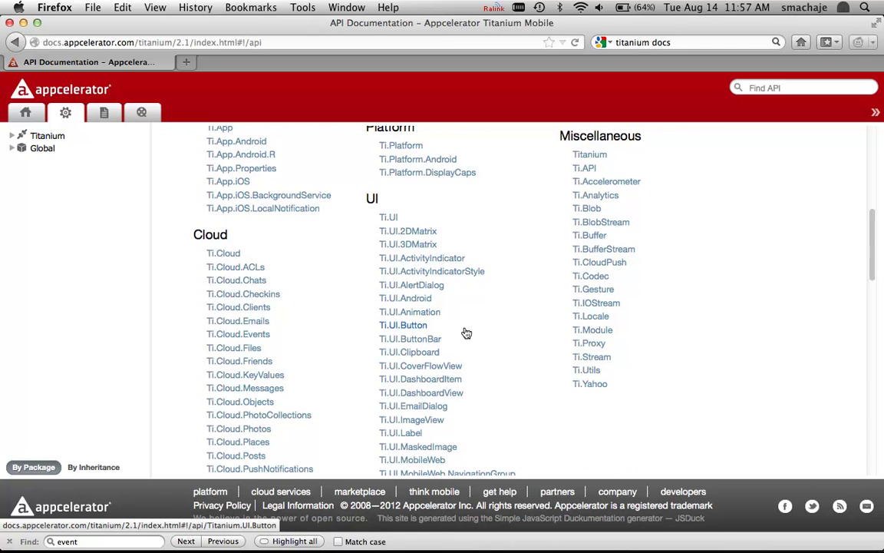
{"action": "scroll", "coordinate": [466, 332], "scroll_direction": "down", "scroll_amount": 8}
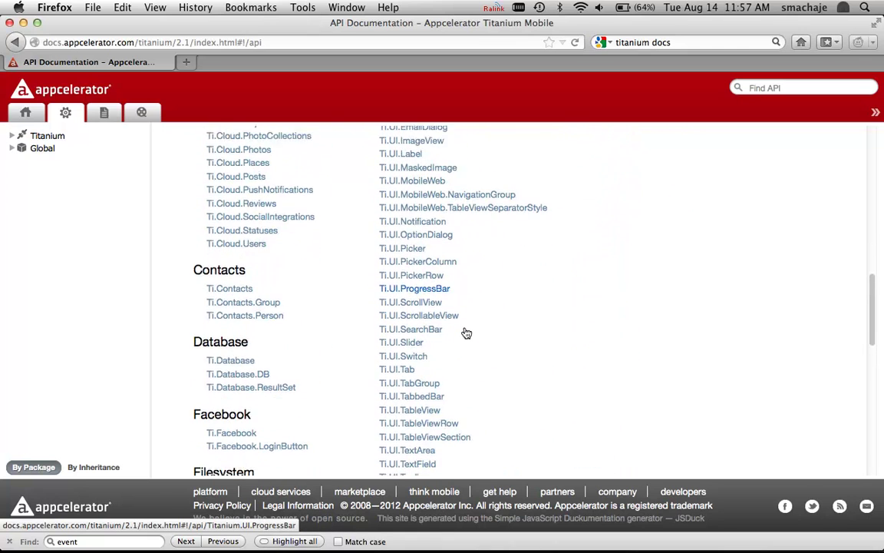
{"action": "scroll", "coordinate": [465, 333], "scroll_direction": "down", "scroll_amount": 11}
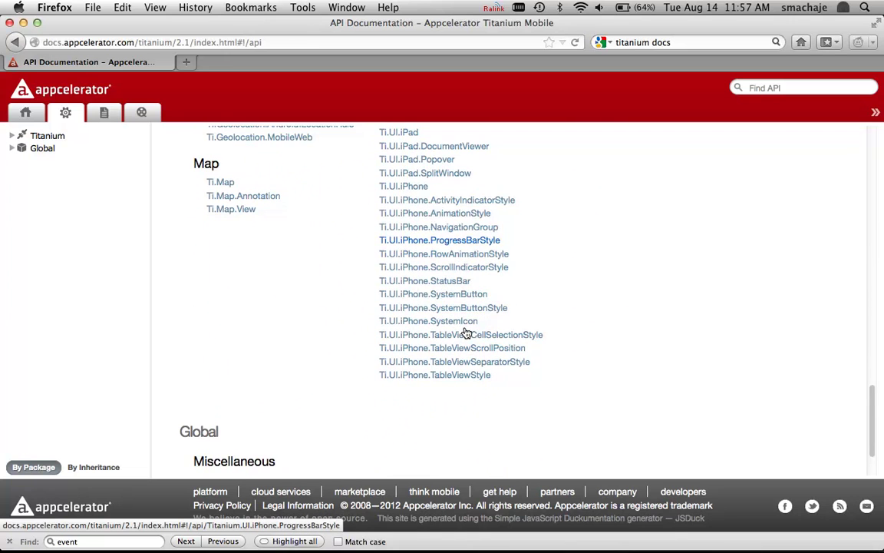
{"action": "scroll", "coordinate": [466, 332], "scroll_direction": "up", "scroll_amount": 12}
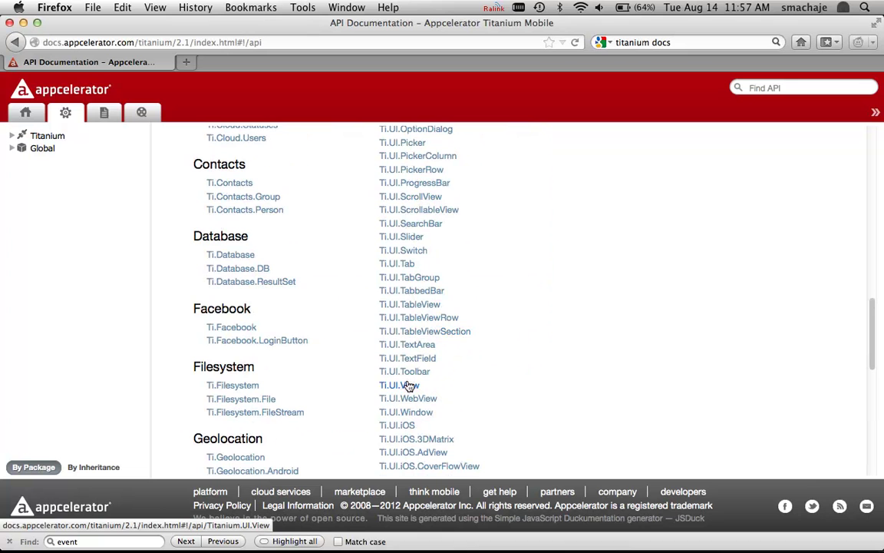
{"action": "scroll", "coordinate": [591, 264], "scroll_direction": "up", "scroll_amount": 1}
{"action": "scroll", "coordinate": [591, 264], "scroll_direction": "up", "scroll_amount": 7}
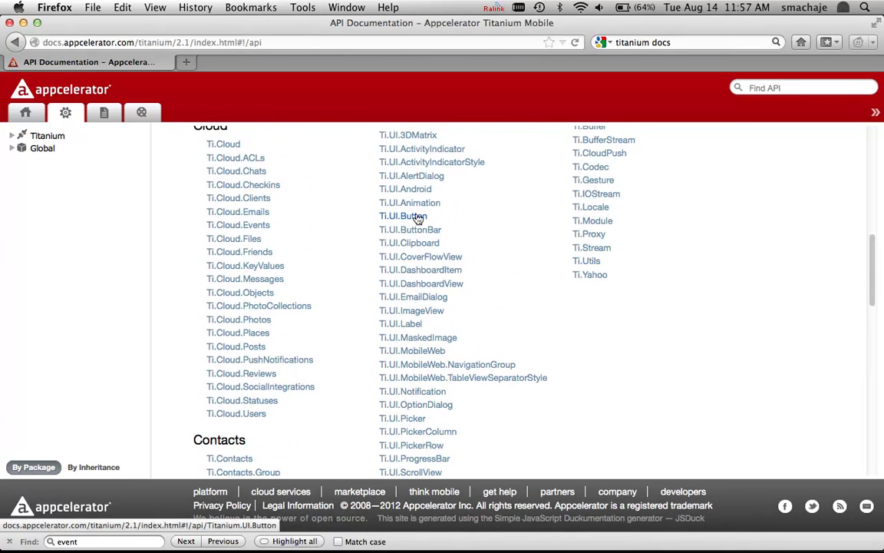
Open the Titanium.UI.Button reference and scroll down to its Simple Button Example code
{"action": "left_click", "coordinate": [415, 219]}
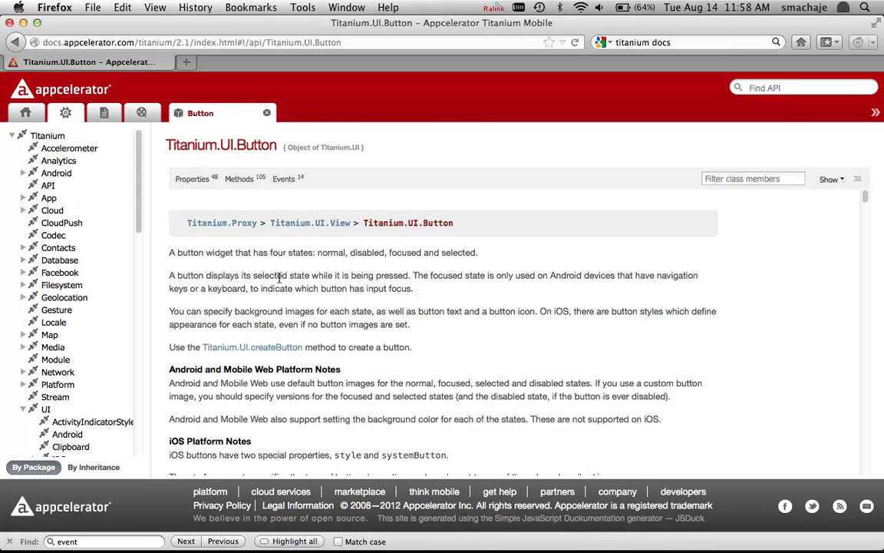
{"action": "scroll", "coordinate": [280, 282], "scroll_direction": "down", "scroll_amount": 1}
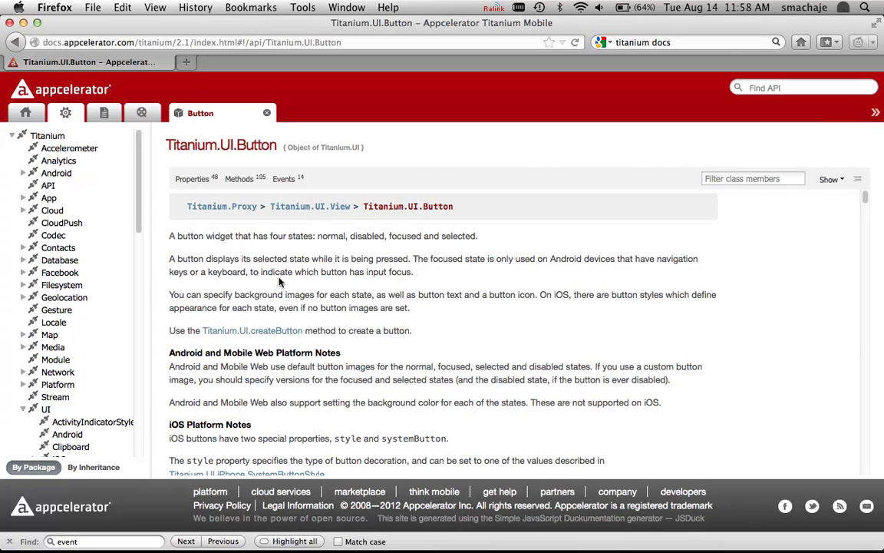
{"action": "scroll", "coordinate": [280, 282], "scroll_direction": "down", "scroll_amount": 4}
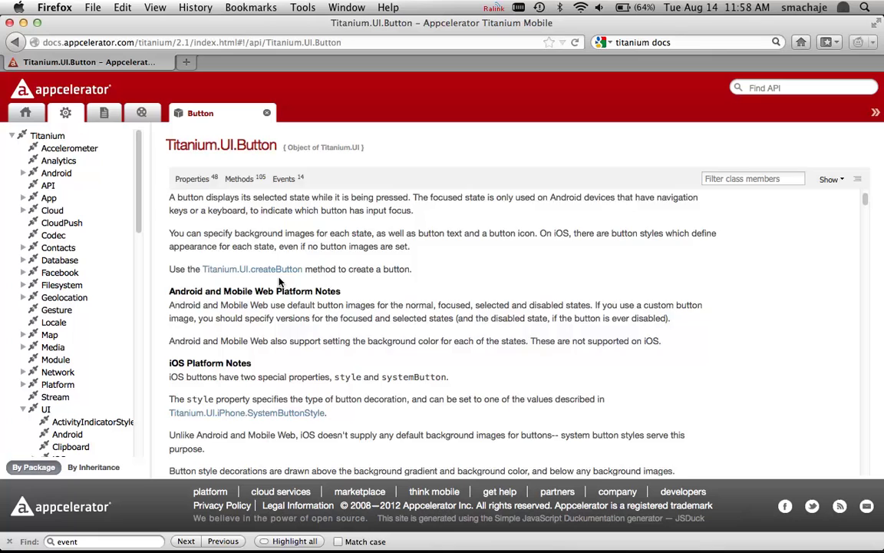
{"action": "scroll", "coordinate": [280, 282], "scroll_direction": "down", "scroll_amount": 15}
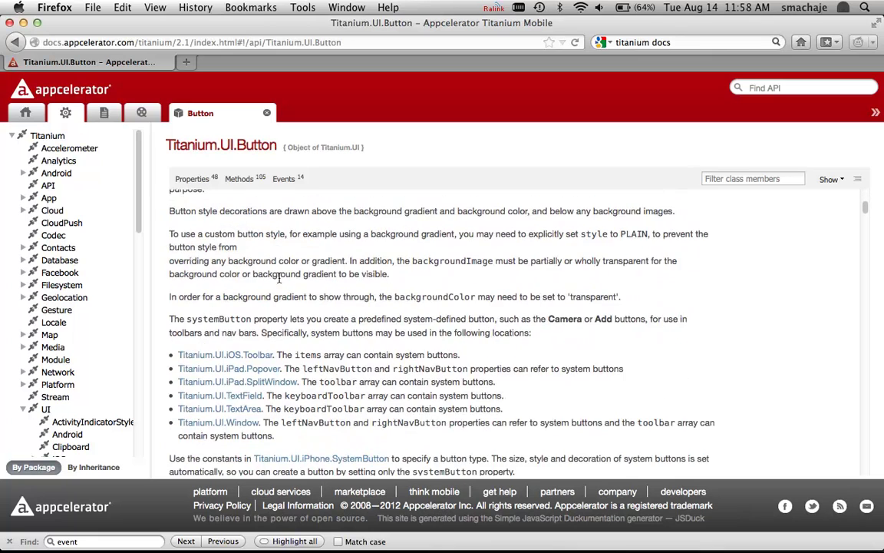
{"action": "scroll", "coordinate": [280, 281], "scroll_direction": "down", "scroll_amount": 13}
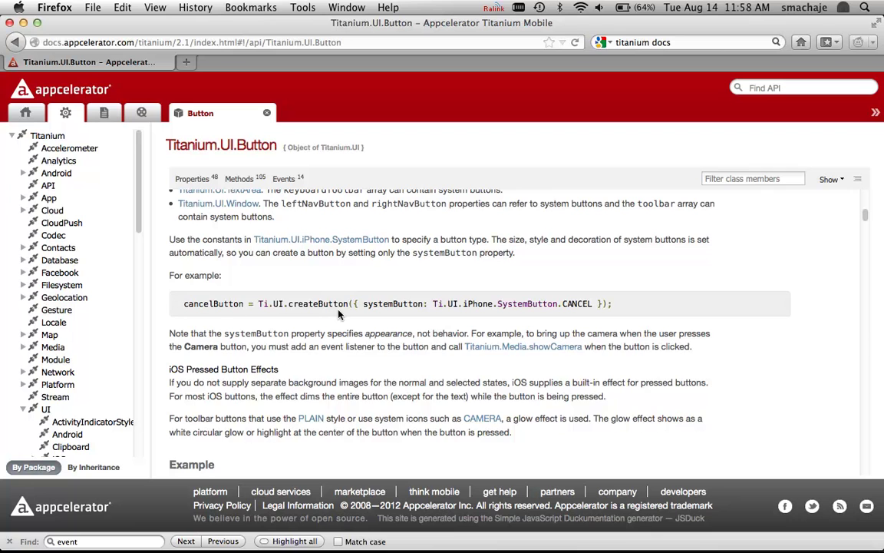
{"action": "scroll", "coordinate": [338, 313], "scroll_direction": "down", "scroll_amount": 15}
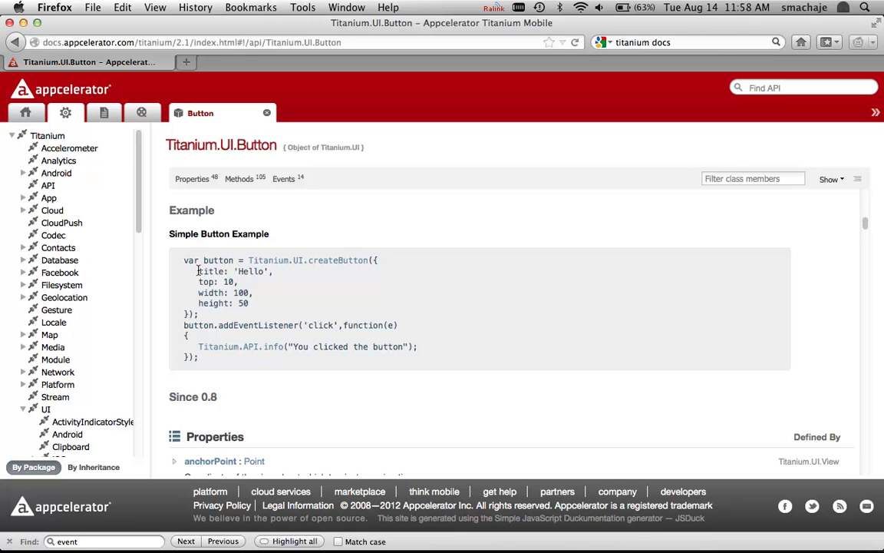
{"action": "left_click_drag", "start_coordinate": [198, 271], "coordinate": [278, 307]}
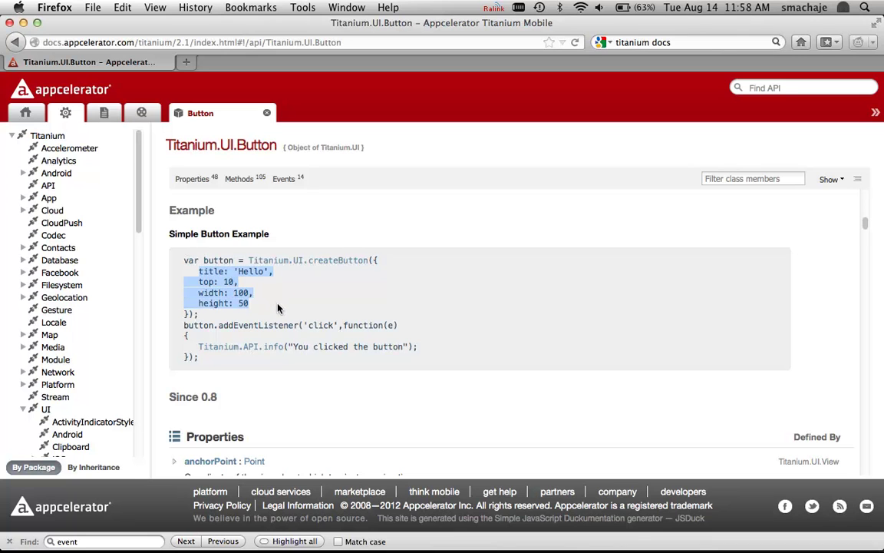
{"action": "left_click", "coordinate": [278, 307]}
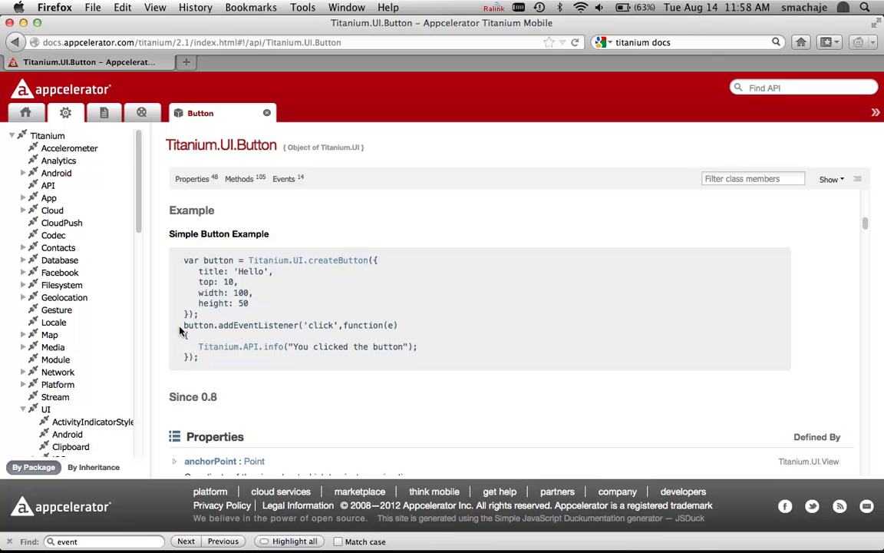
{"action": "left_click_drag", "start_coordinate": [181, 331], "coordinate": [301, 334]}
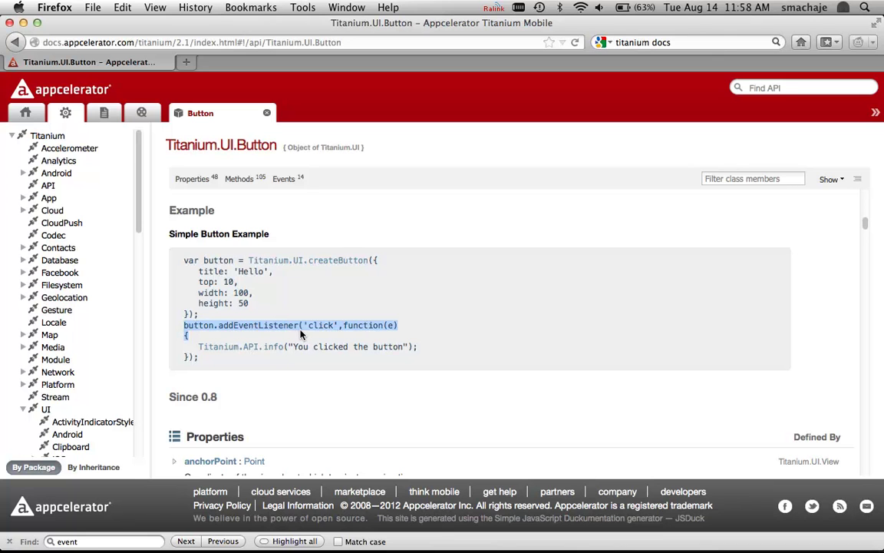
{"action": "left_click", "coordinate": [355, 357]}
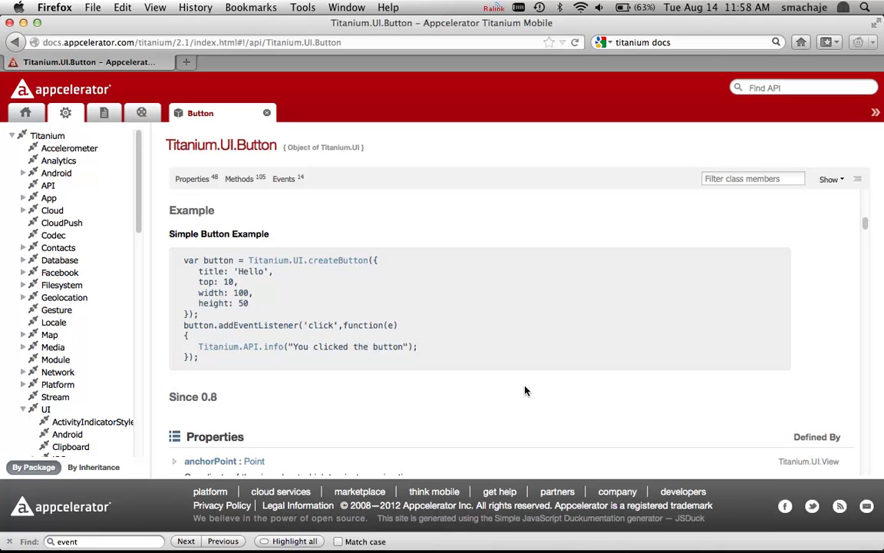
{"action": "mouse_move", "coordinate": [539, 503]}
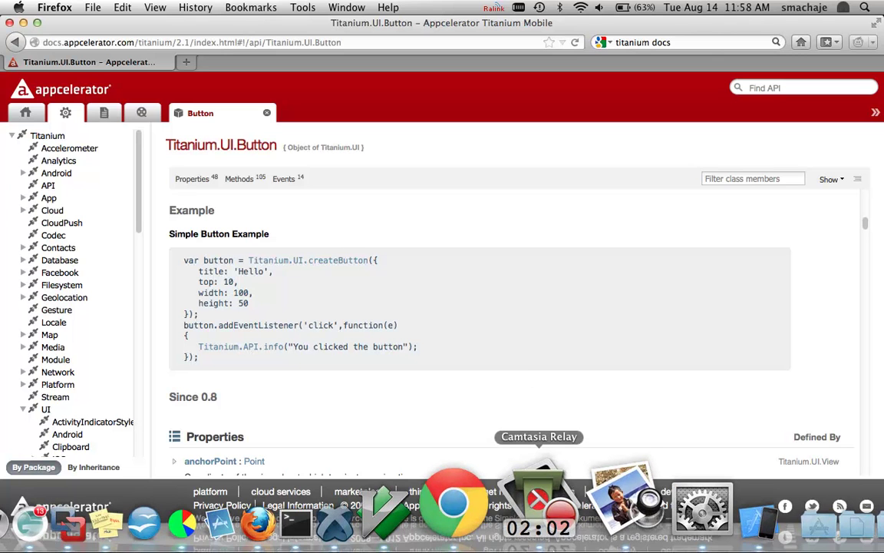
Switch to app.js and highlight the INFO tags on the recent console lines
{"action": "left_click", "coordinate": [438, 524]}
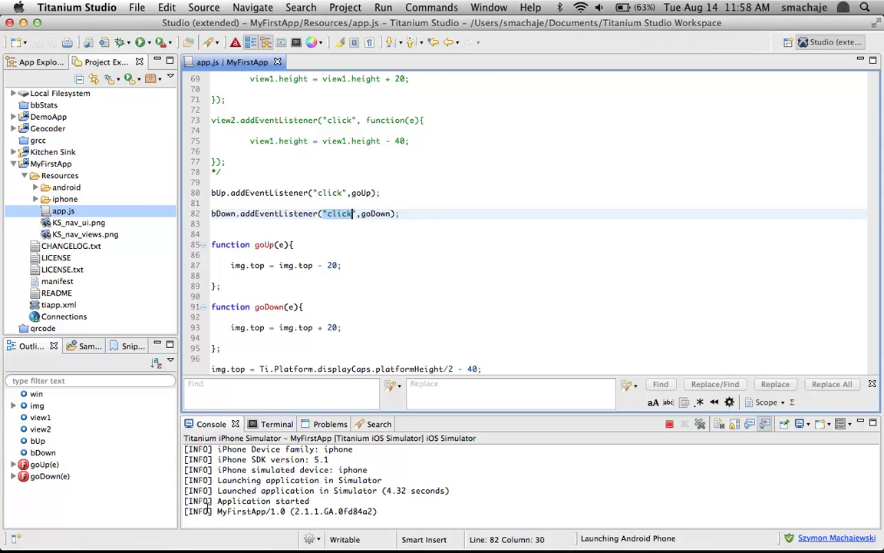
{"action": "double_click", "coordinate": [195, 510]}
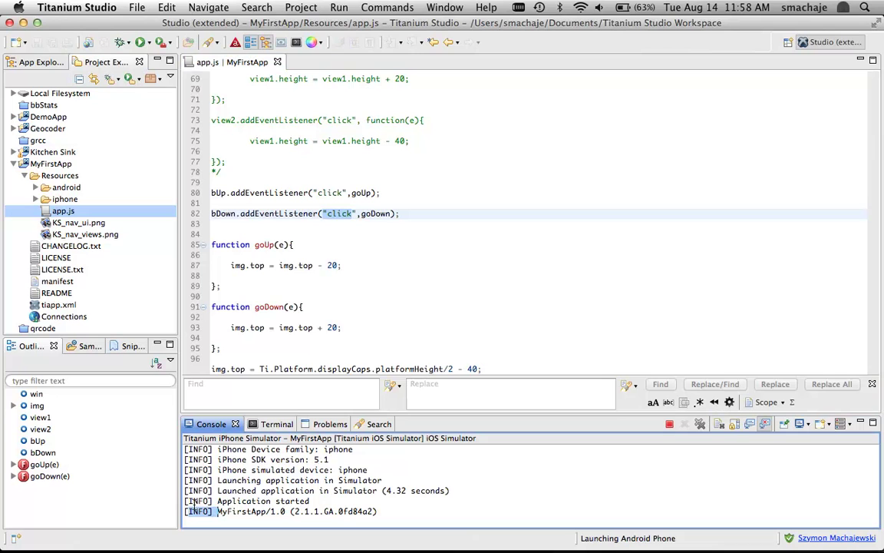
{"action": "double_click", "coordinate": [208, 500]}
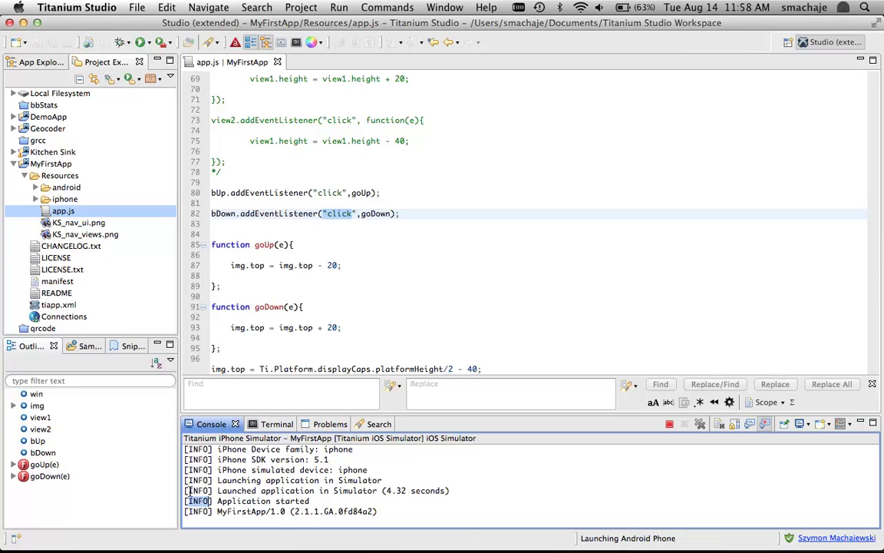
{"action": "double_click", "coordinate": [207, 490]}
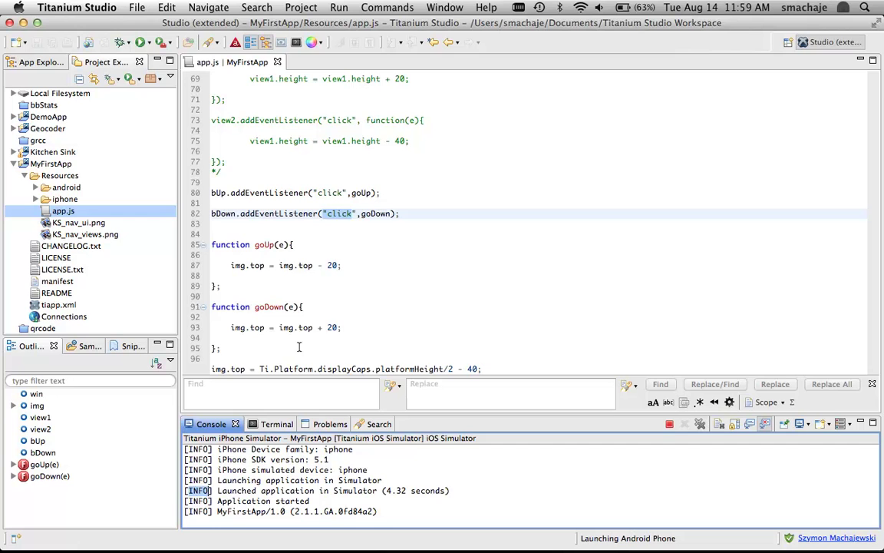
Add Ti.API.info("The goDown button was pressed"); inside goDown, then save and relaunch the app
{"action": "left_click", "coordinate": [358, 326]}
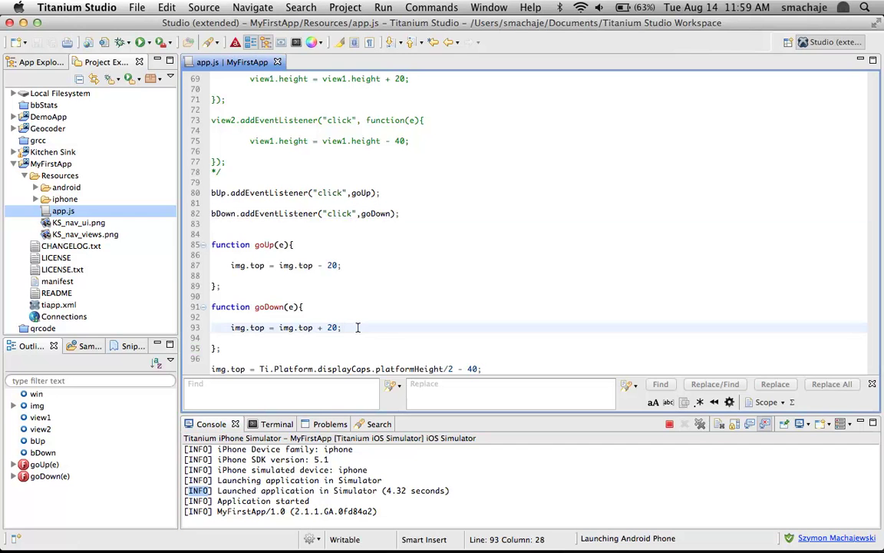
{"action": "key", "text": "Return"}
{"action": "type", "text": "Ti."}
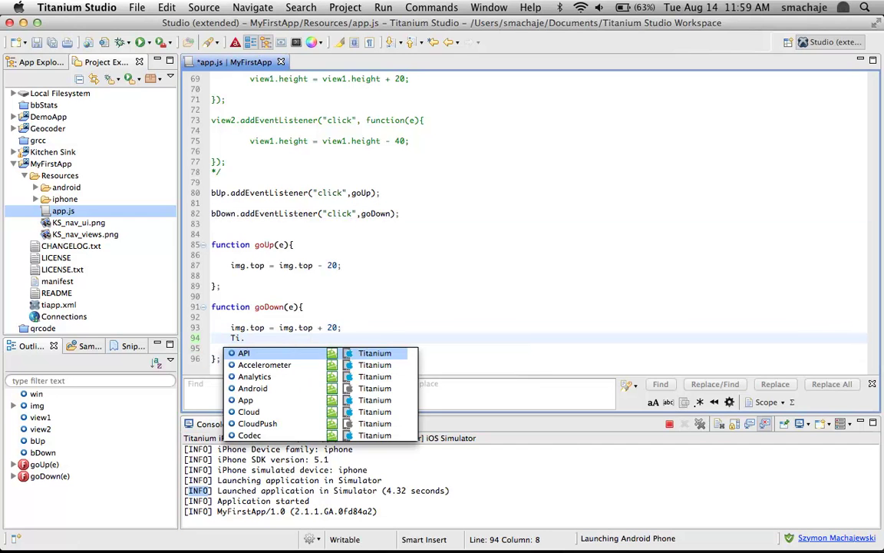
{"action": "type", "text": "AP"}
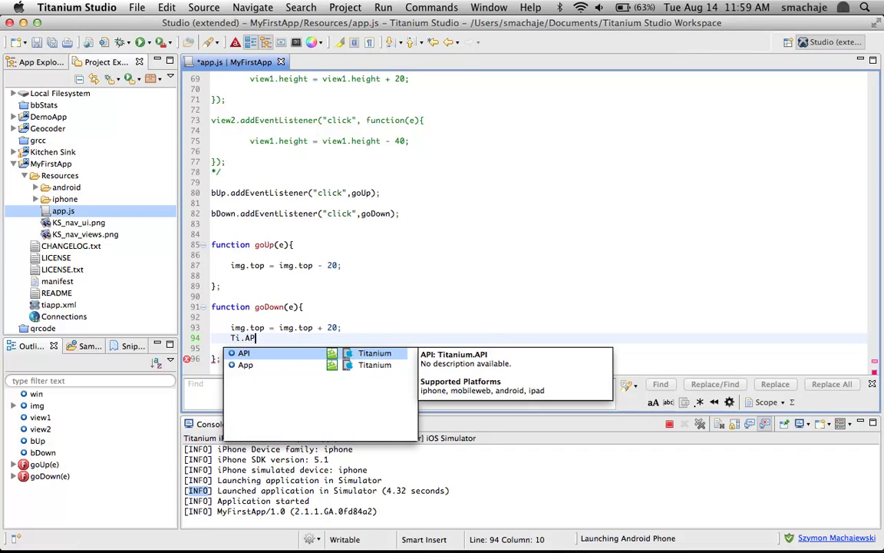
{"action": "type", "text": "I.info"}
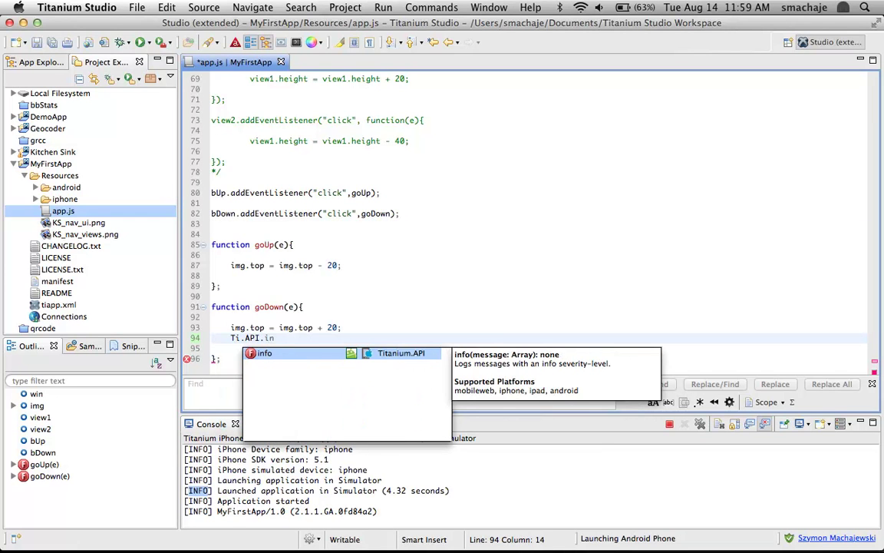
{"action": "key", "text": "Escape"}
{"action": "type", "text": "(\""}
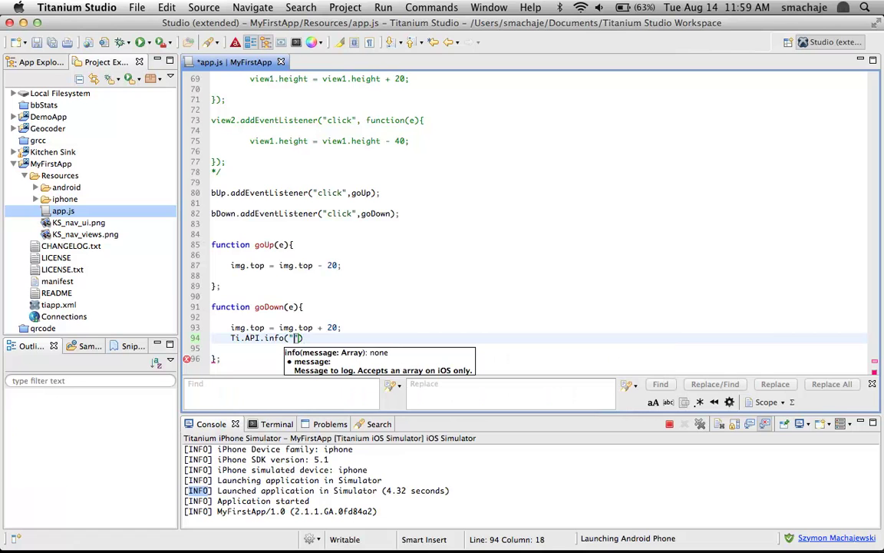
{"action": "type", "text": "The goDo"}
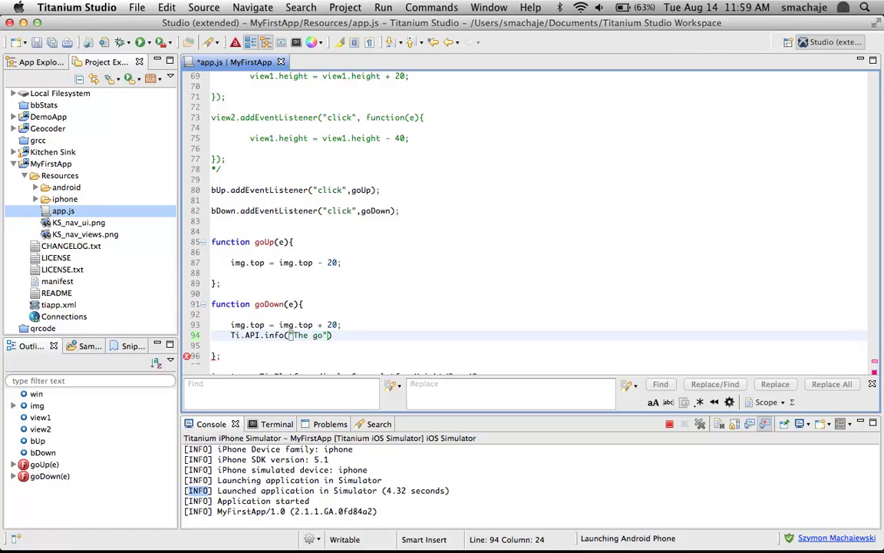
{"action": "type", "text": "wn button was pres"}
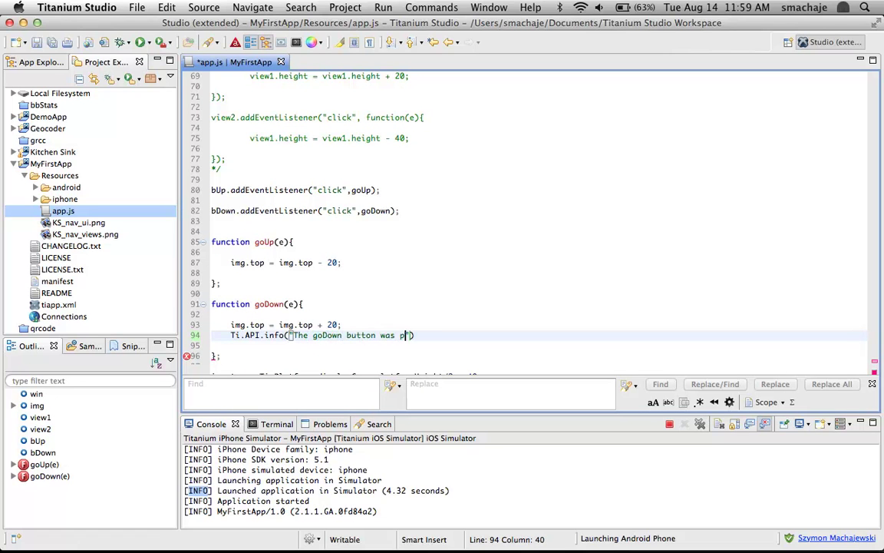
{"action": "type", "text": "sed\");"}
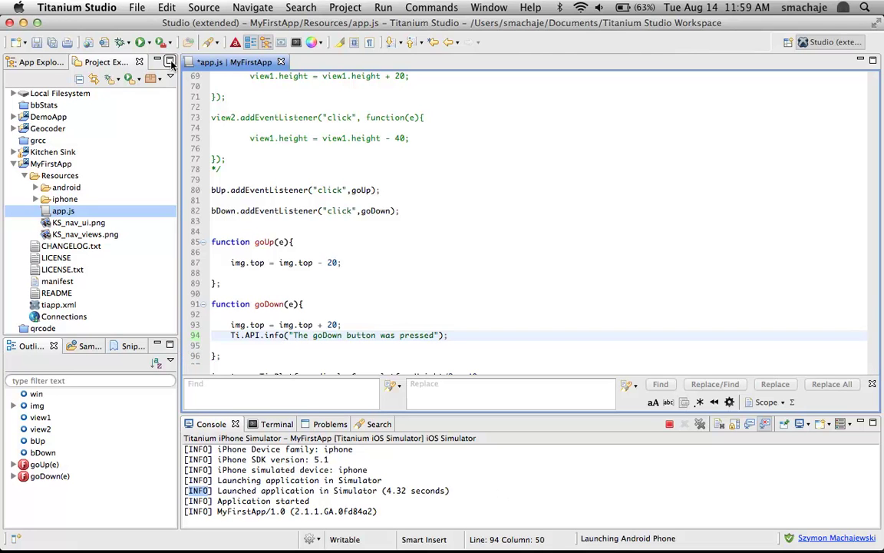
{"action": "left_click", "coordinate": [141, 43]}
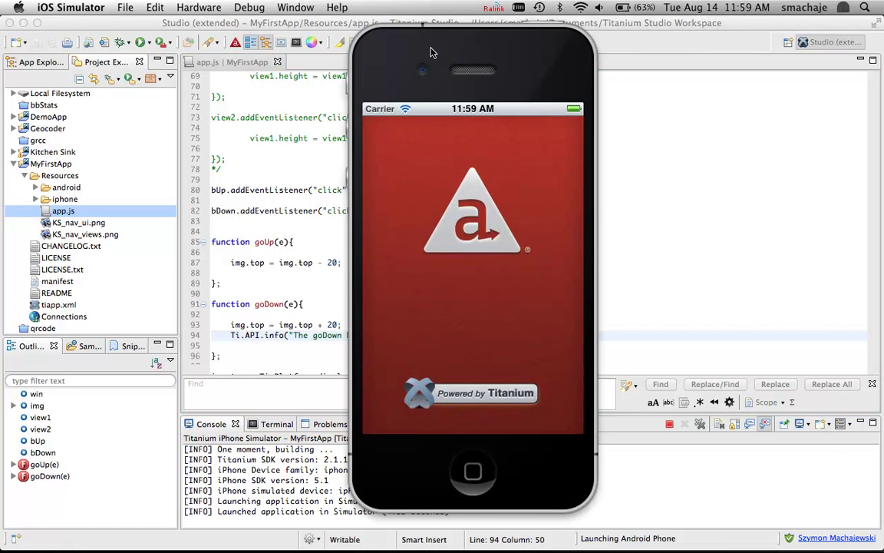
Move the simulator aside, then press Up and Down so the console logs the goDown message
{"action": "left_click_drag", "start_coordinate": [387, 42], "coordinate": [668, 44]}
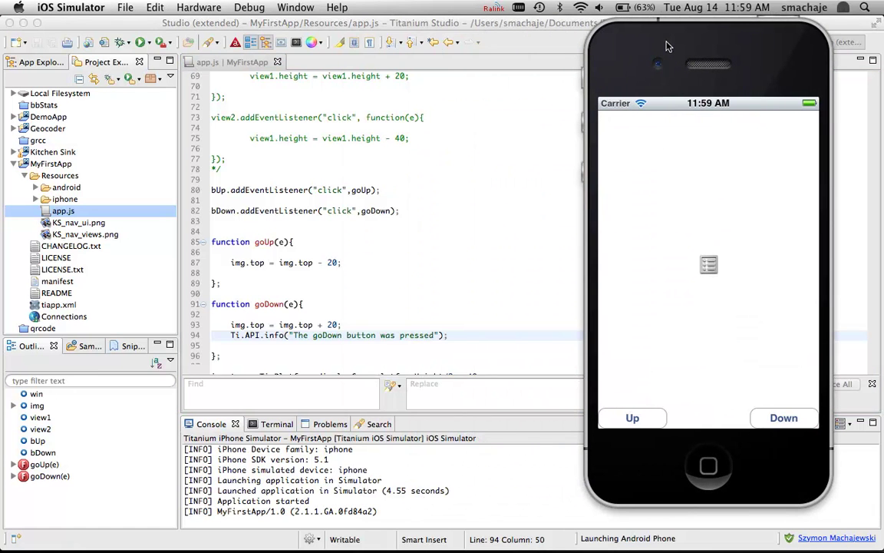
{"action": "left_click", "coordinate": [643, 416]}
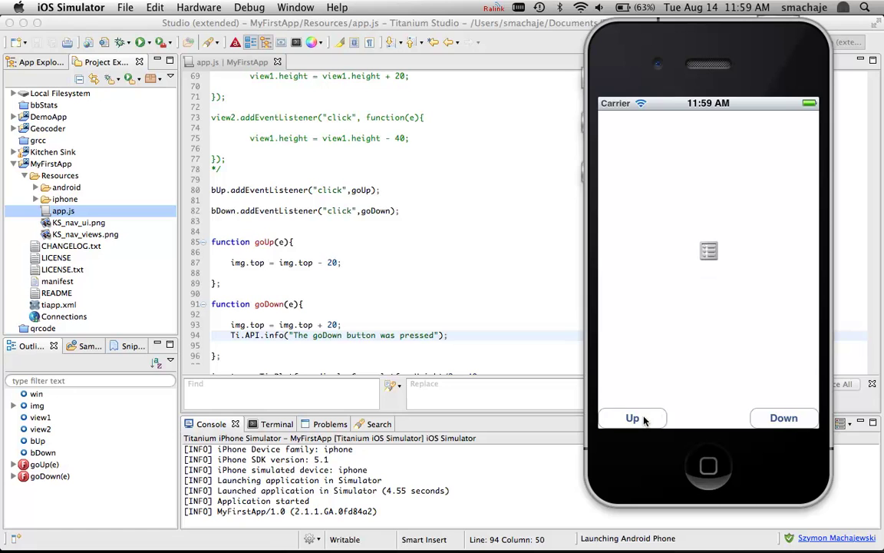
{"action": "left_click", "coordinate": [786, 414]}
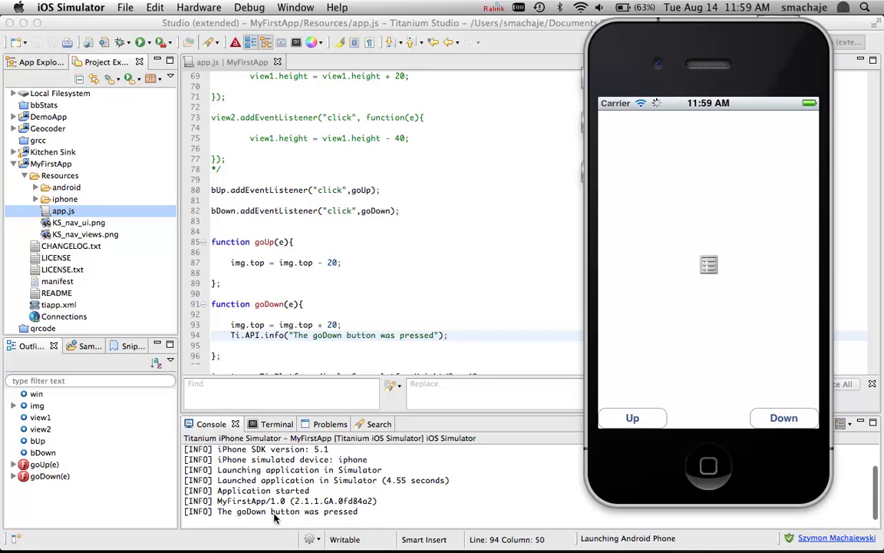
Bring the Titanium.UI.Button docs forward and highlight 'click' in the Simple Button Example listener
{"action": "mouse_move", "coordinate": [362, 543]}
{"action": "left_click", "coordinate": [357, 495]}
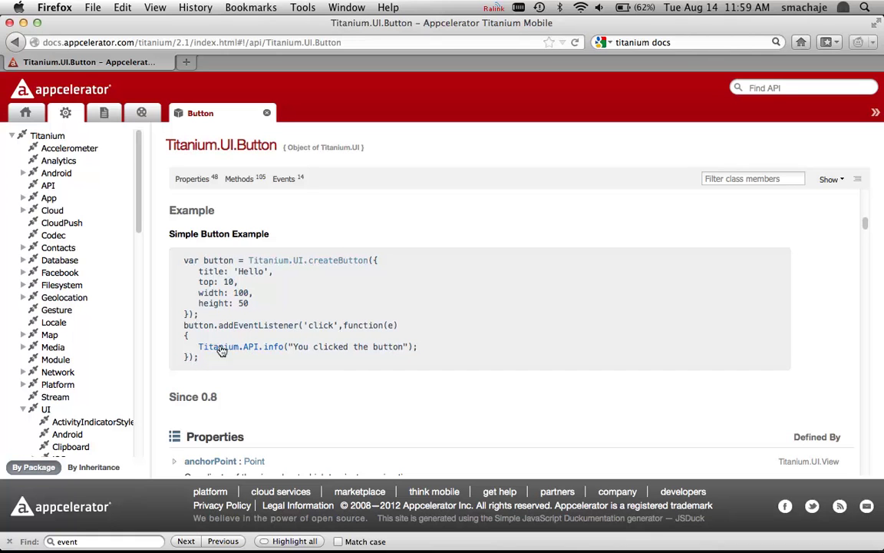
{"action": "double_click", "coordinate": [323, 325]}
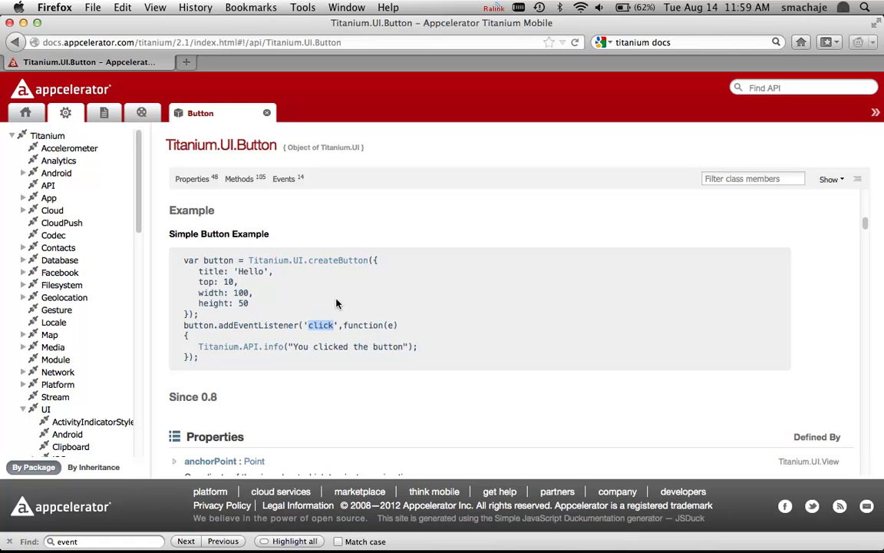
{"action": "mouse_move", "coordinate": [291, 183]}
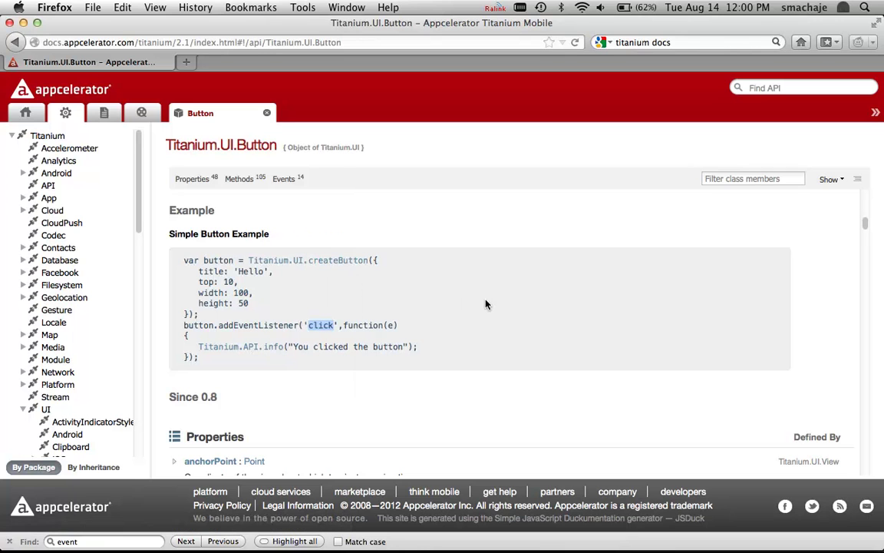
Scroll through the Button Properties list and API sidebar, then go back to the docs Home page
{"action": "scroll", "coordinate": [485, 304], "scroll_direction": "down", "scroll_amount": 5}
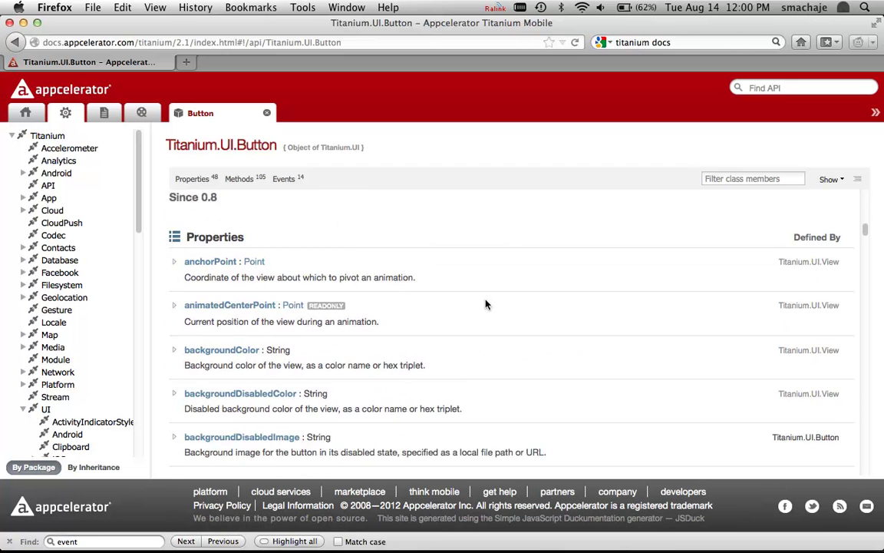
{"action": "scroll", "coordinate": [485, 304], "scroll_direction": "down", "scroll_amount": 1}
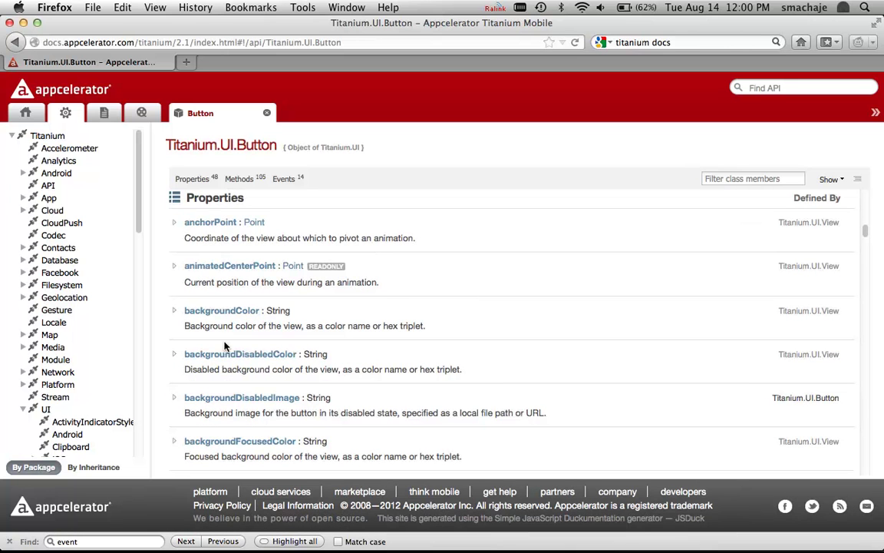
{"action": "scroll", "coordinate": [544, 323], "scroll_direction": "down", "scroll_amount": 3}
{"action": "scroll", "coordinate": [544, 323], "scroll_direction": "down", "scroll_amount": 5}
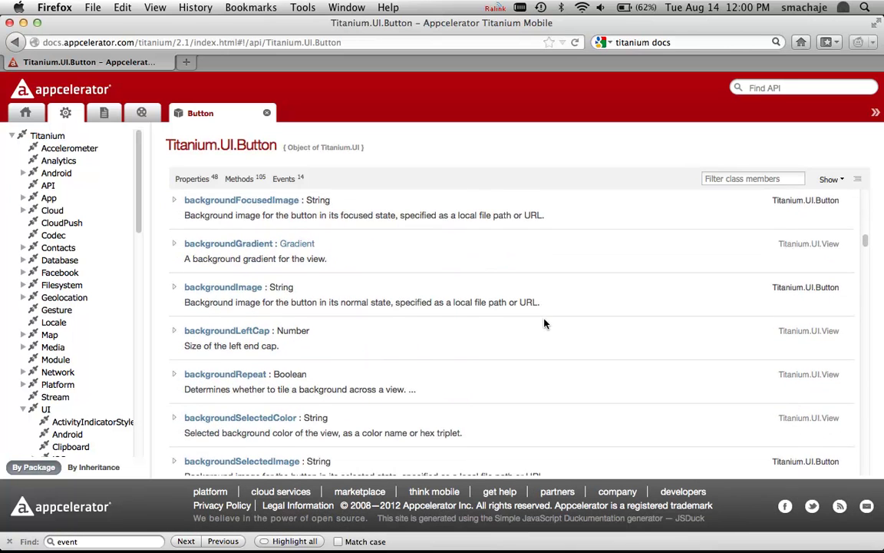
{"action": "scroll", "coordinate": [544, 324], "scroll_direction": "down", "scroll_amount": 8}
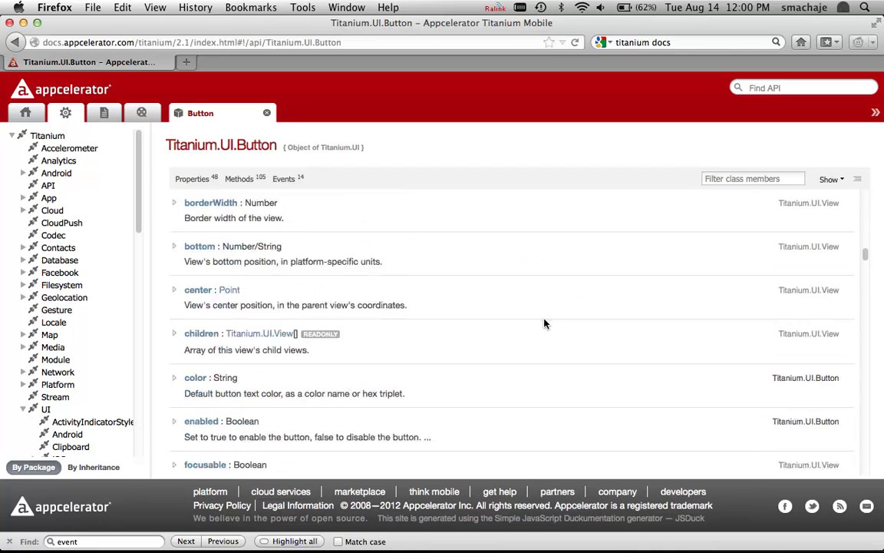
{"action": "scroll", "coordinate": [545, 323], "scroll_direction": "down", "scroll_amount": 20}
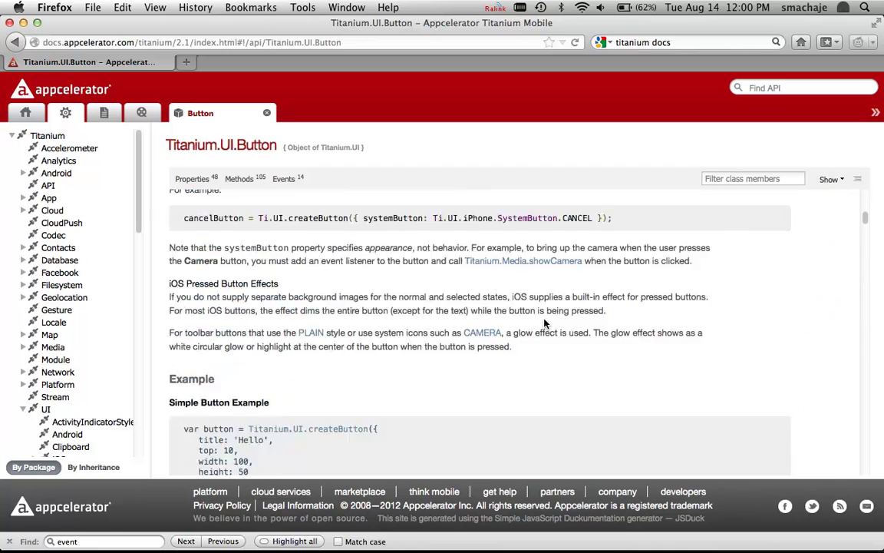
{"action": "scroll", "coordinate": [544, 323], "scroll_direction": "up", "scroll_amount": 4}
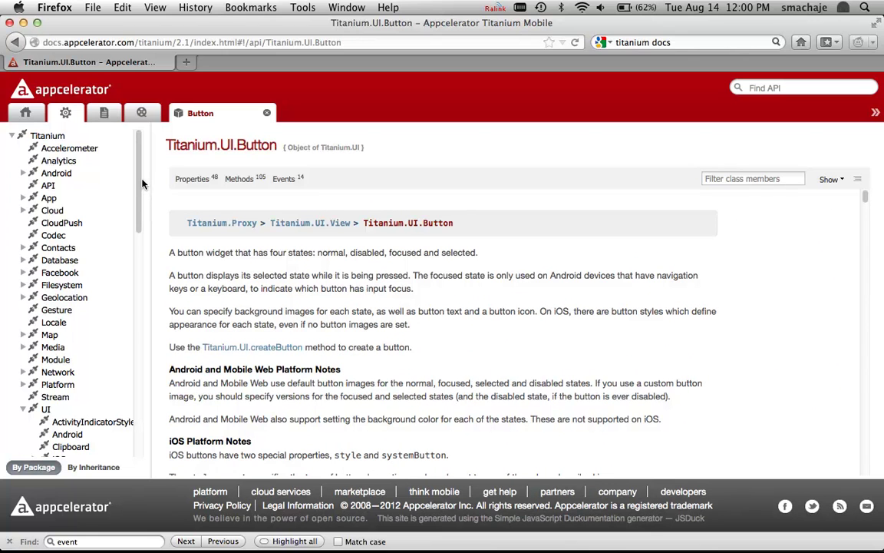
{"action": "scroll", "coordinate": [122, 173], "scroll_direction": "down", "scroll_amount": 10}
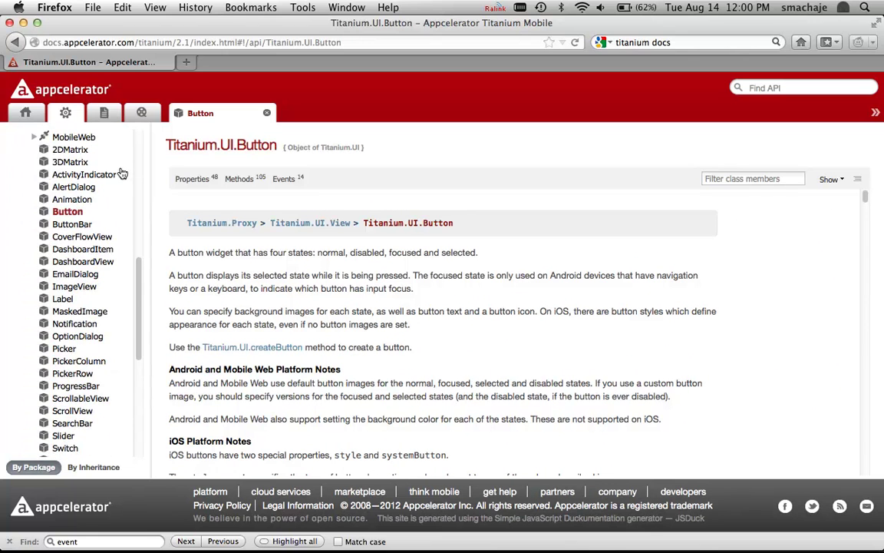
{"action": "scroll", "coordinate": [122, 173], "scroll_direction": "down", "scroll_amount": 6}
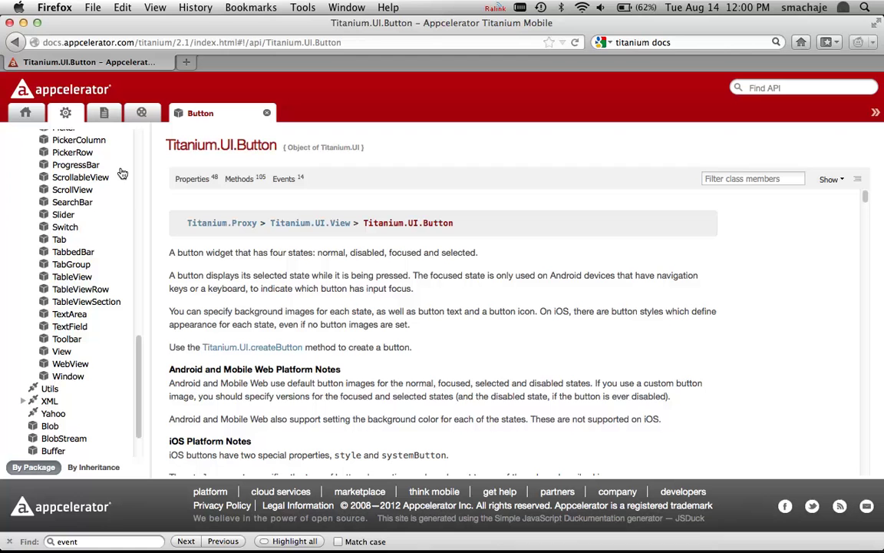
{"action": "scroll", "coordinate": [122, 174], "scroll_direction": "up", "scroll_amount": 15}
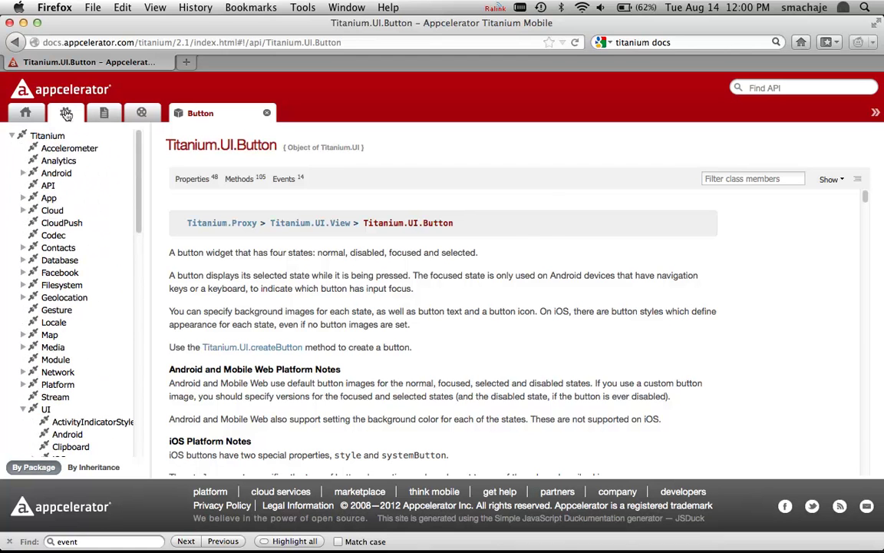
{"action": "left_click", "coordinate": [34, 114]}
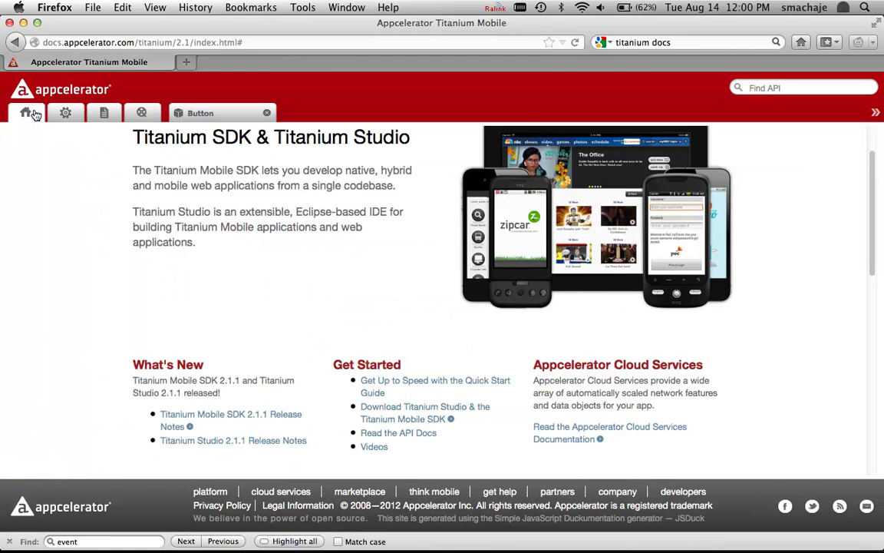
Open the Quick Start guide, then browse the Short-form Tutorials chapter list
{"action": "left_click", "coordinate": [374, 386]}
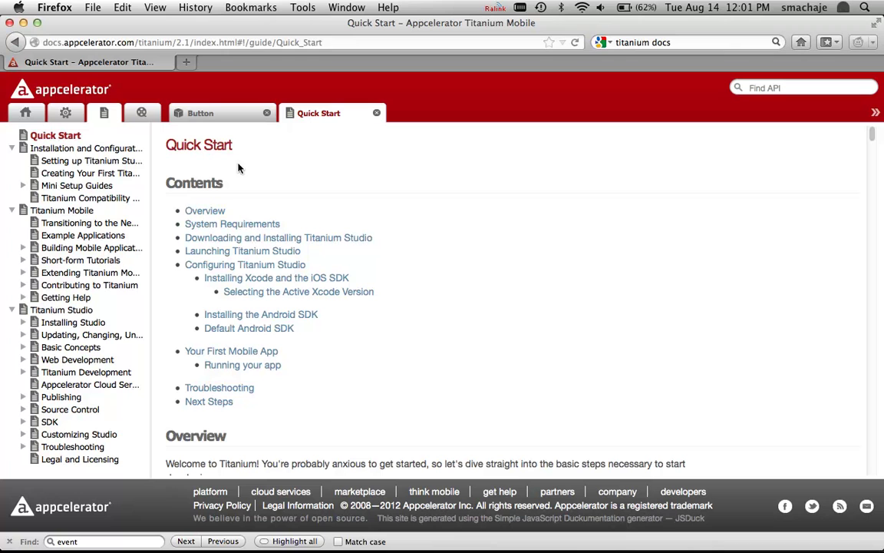
{"action": "left_click", "coordinate": [69, 260]}
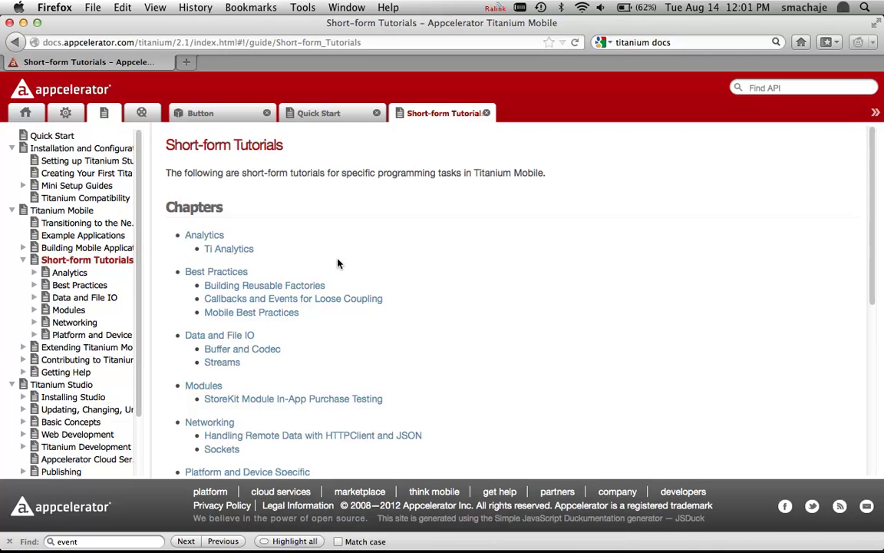
{"action": "scroll", "coordinate": [337, 262], "scroll_direction": "down", "scroll_amount": 3}
{"action": "scroll", "coordinate": [125, 223], "scroll_direction": "down", "scroll_amount": 2}
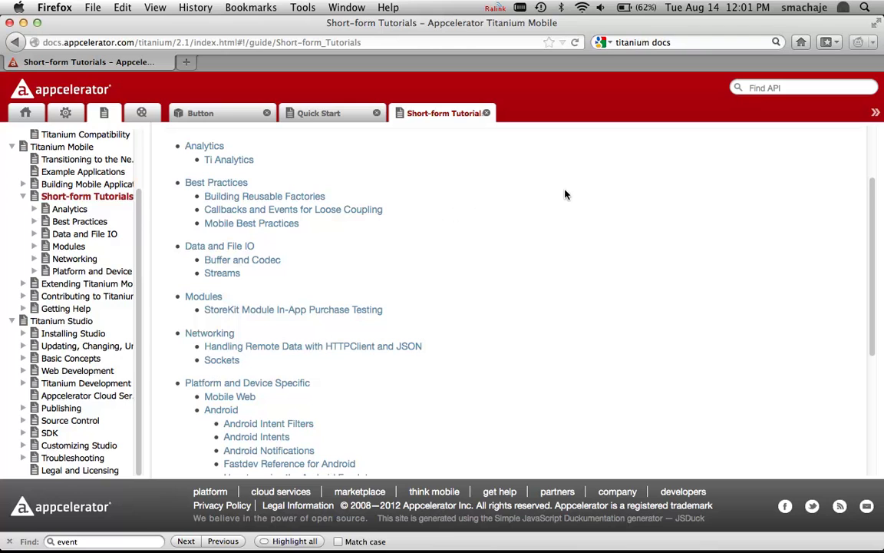
Return to the Titanium.UI.Button tab and scroll down to its Simple Button Example code
{"action": "left_click", "coordinate": [198, 112]}
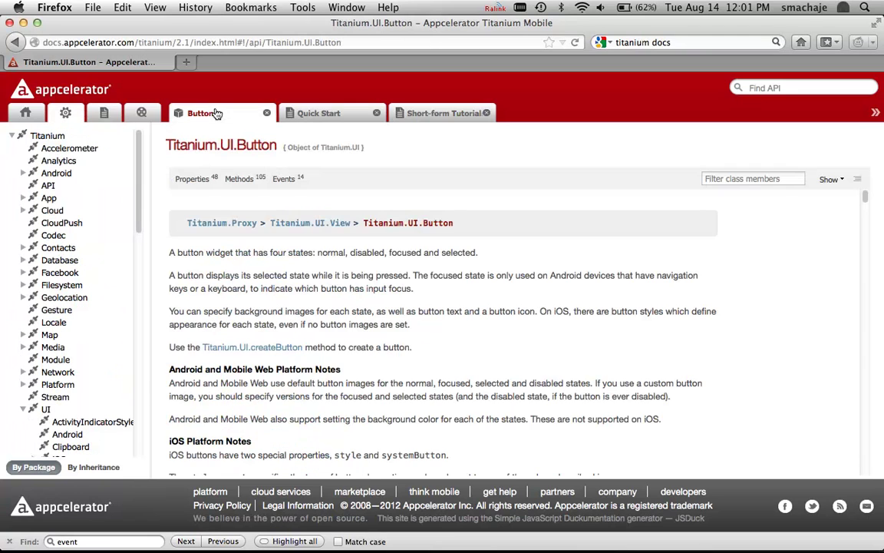
{"action": "scroll", "coordinate": [413, 261], "scroll_direction": "down", "scroll_amount": 10}
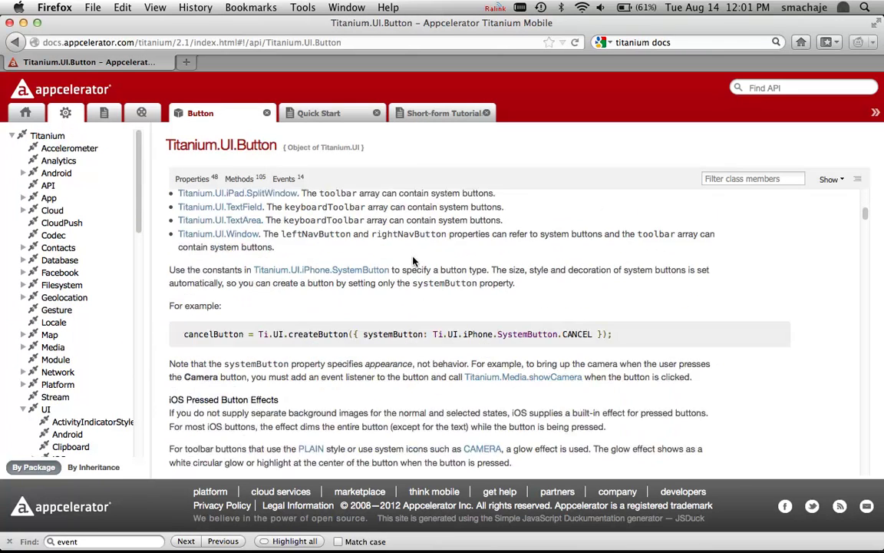
{"action": "scroll", "coordinate": [413, 257], "scroll_direction": "down", "scroll_amount": 5}
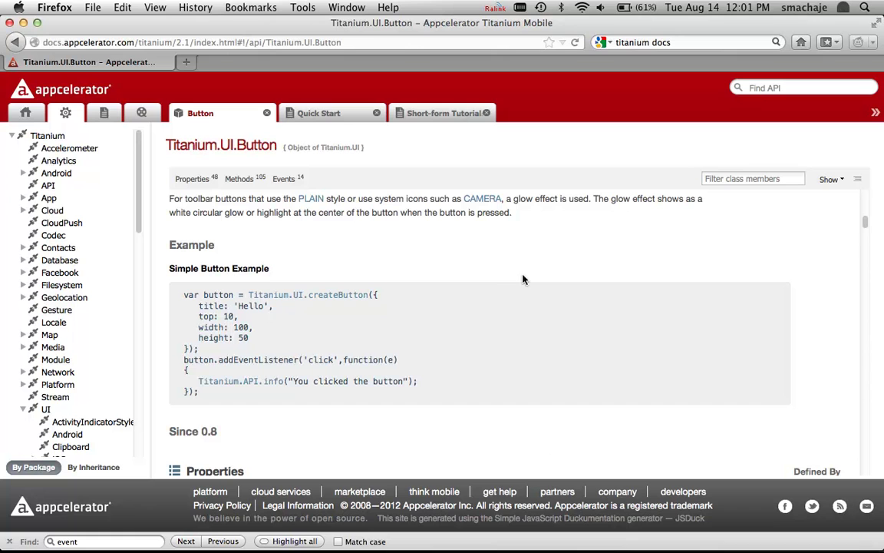
{"action": "mouse_move", "coordinate": [524, 522]}
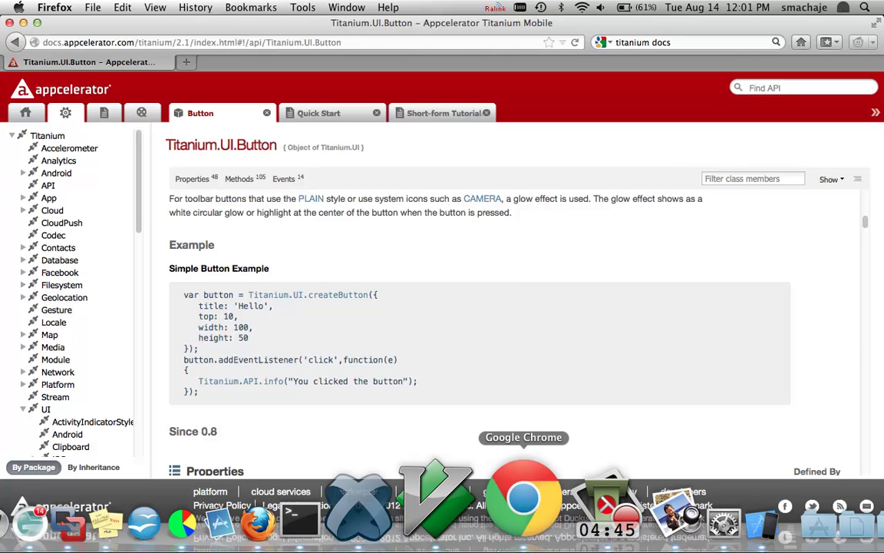